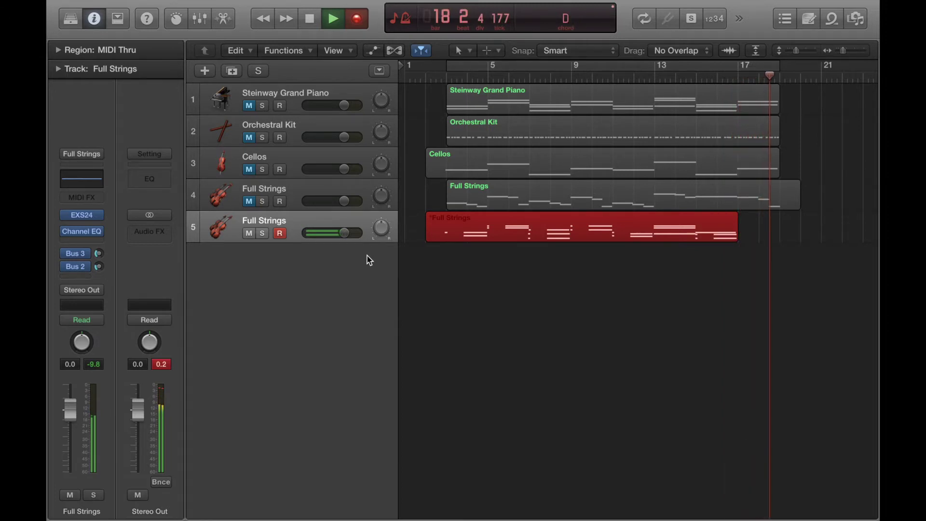
Stop recording on the second Full Strings track and mute that track.
{"action": "key", "text": "space"}
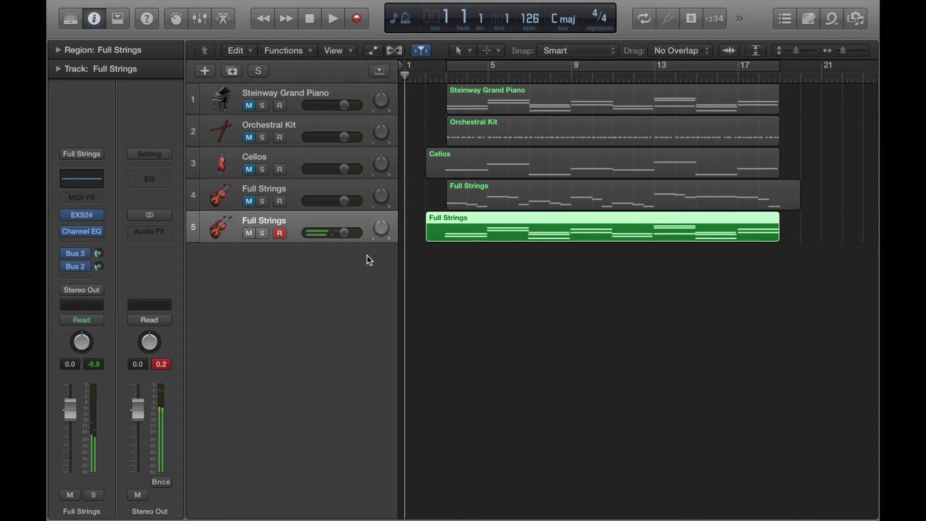
{"action": "left_click", "coordinate": [248, 234]}
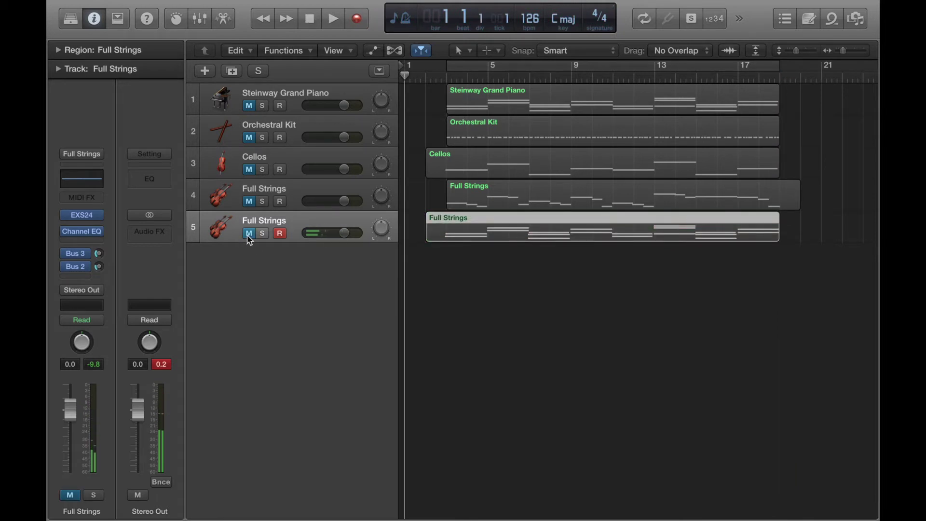
Add a software instrument track with the Violas patch from Orchestral Strings and close the Library.
{"action": "left_click", "coordinate": [204, 71]}
{"action": "key", "text": "Return"}
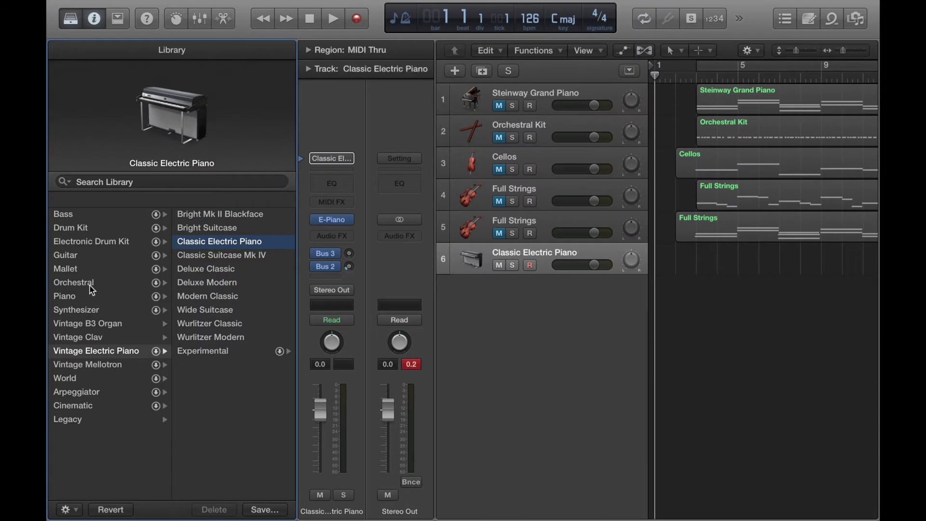
{"action": "left_click", "coordinate": [91, 285]}
{"action": "left_click", "coordinate": [194, 296]}
{"action": "left_click", "coordinate": [203, 366]}
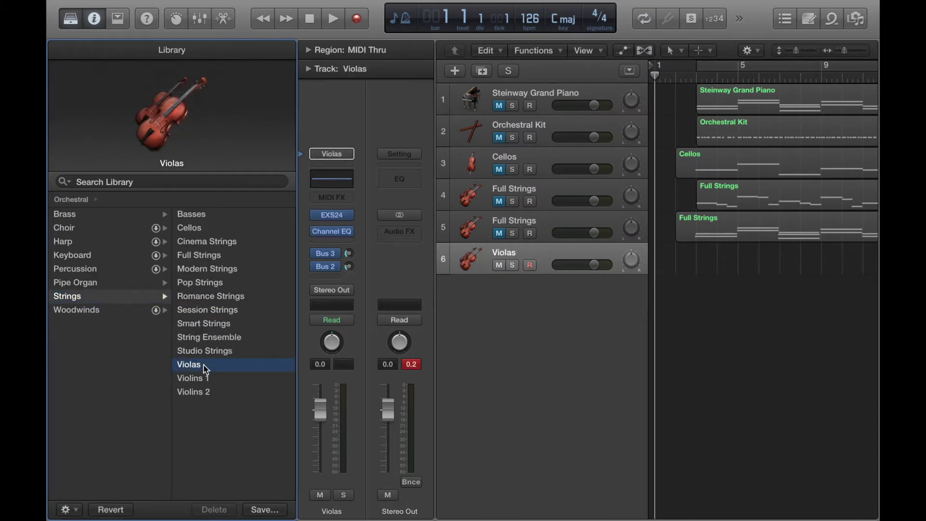
{"action": "key", "text": "y"}
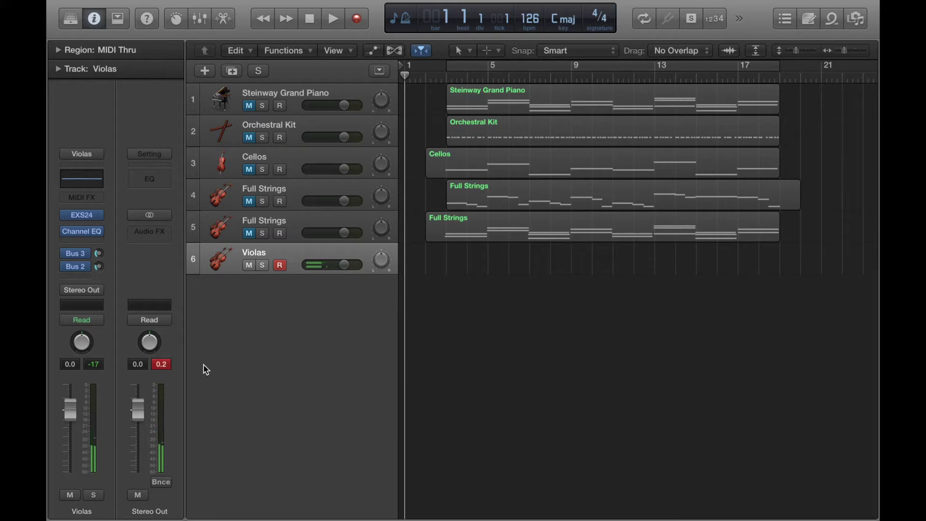
Record a sustained part on the Violas track through bar 18 and return the playhead to the project start.
{"action": "key", "text": "r"}
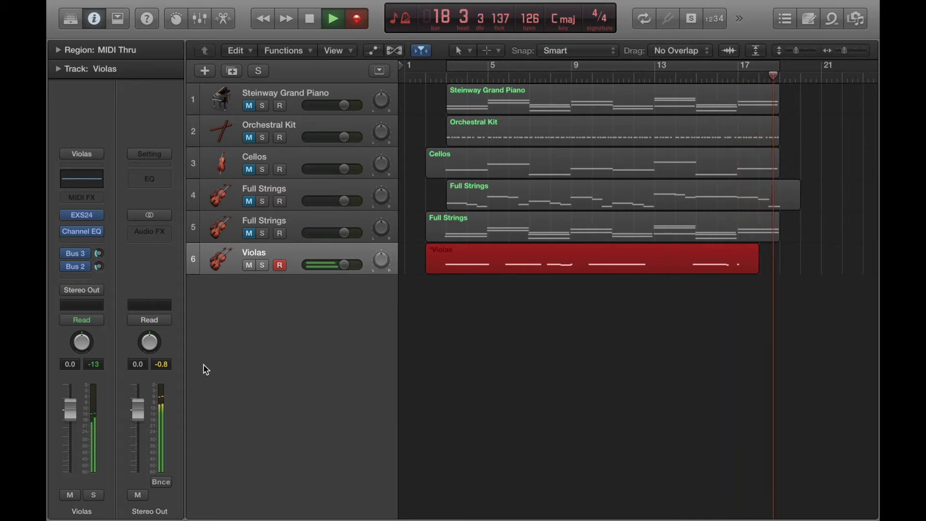
{"action": "key", "text": "space"}
{"action": "key", "text": "Return"}
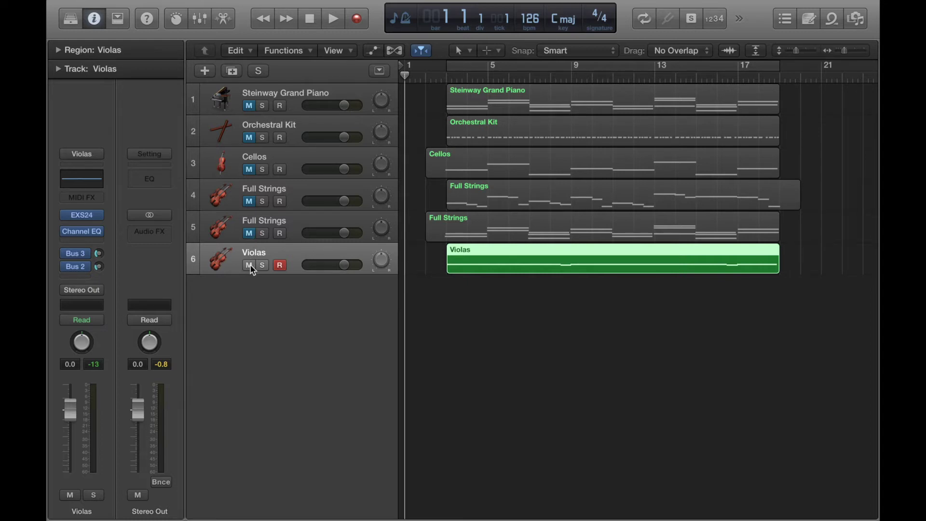
Unmute both Full Strings tracks, the Cellos, the Orchestral Kit and the Steinway Grand Piano.
{"action": "left_click", "coordinate": [249, 232]}
{"action": "left_click", "coordinate": [249, 201]}
{"action": "left_click", "coordinate": [251, 166]}
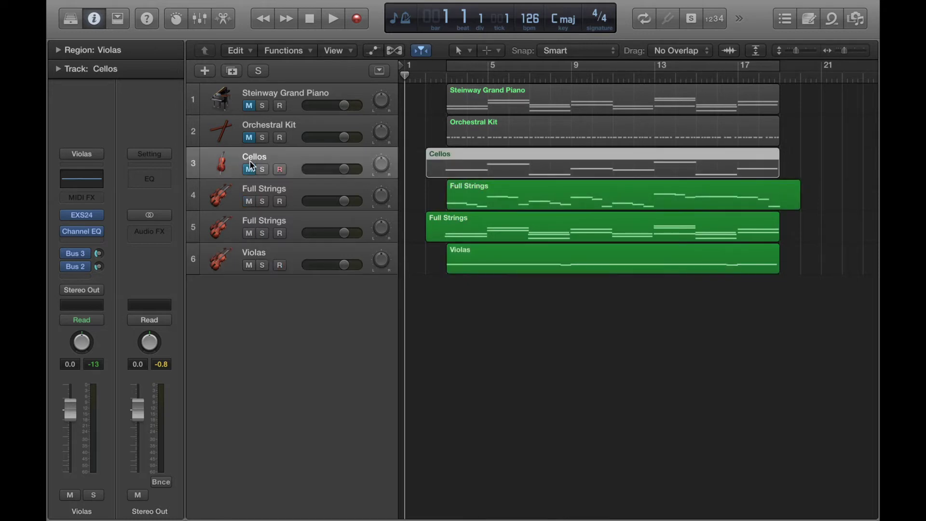
{"action": "left_click", "coordinate": [249, 138]}
{"action": "left_click", "coordinate": [249, 170]}
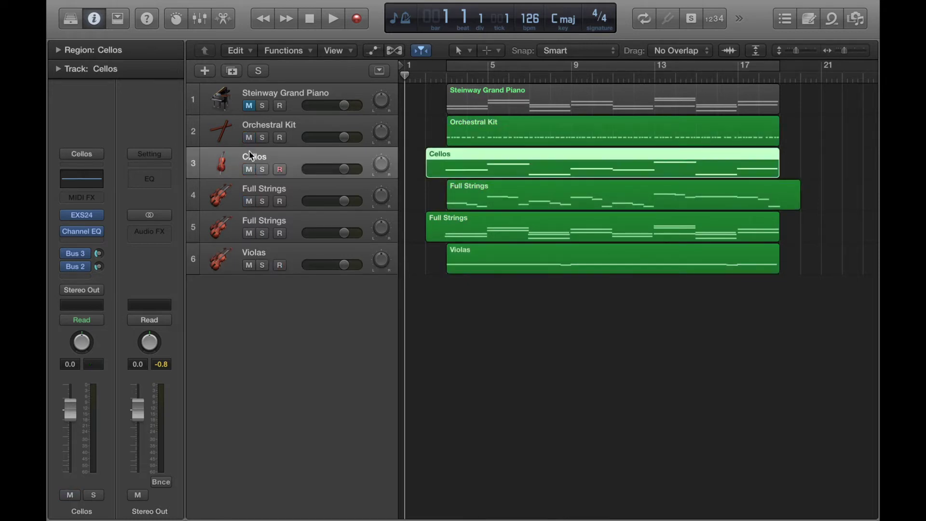
{"action": "left_click", "coordinate": [250, 106]}
Solo the Steinway Grand Piano track and start playback to check its level.
{"action": "left_click", "coordinate": [261, 106]}
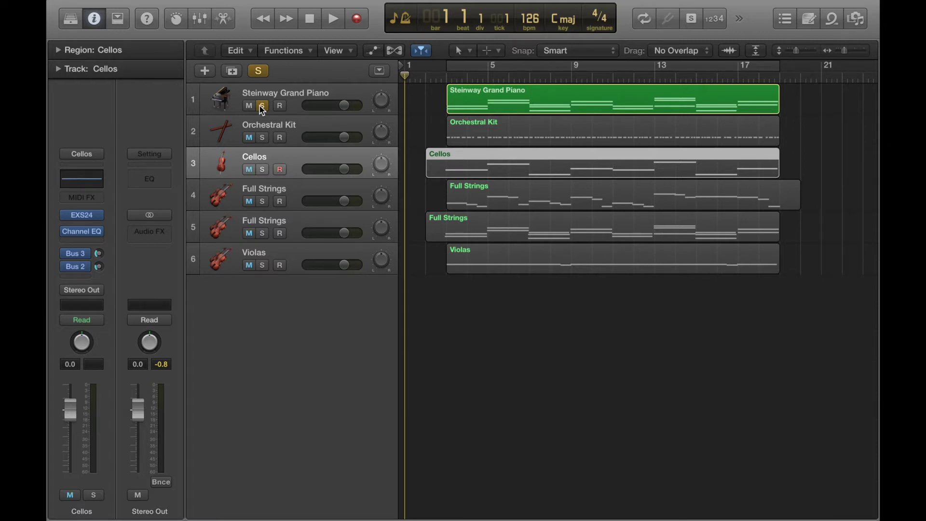
{"action": "left_click", "coordinate": [344, 106]}
{"action": "left_click_drag", "start_coordinate": [344, 106], "coordinate": [328, 106]}
{"action": "key", "text": "space"}
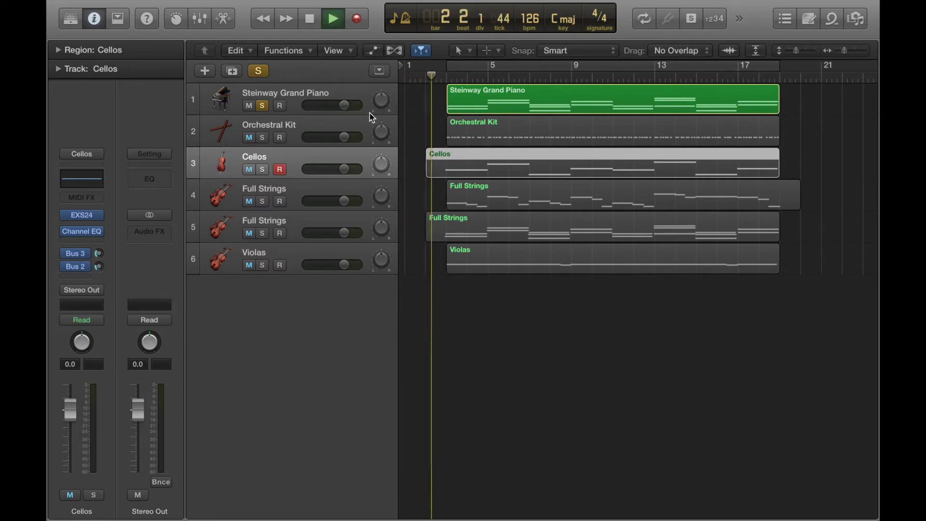
Try the Steinway Grand Piano at +6.0 dB during playback, return it to 0.0 dB and stop playback.
{"action": "mouse_move", "coordinate": [344, 105]}
{"action": "left_mouse_down"}
{"action": "mouse_move", "coordinate": [318, 105]}
{"action": "mouse_move", "coordinate": [357, 106]}
{"action": "left_mouse_up"}
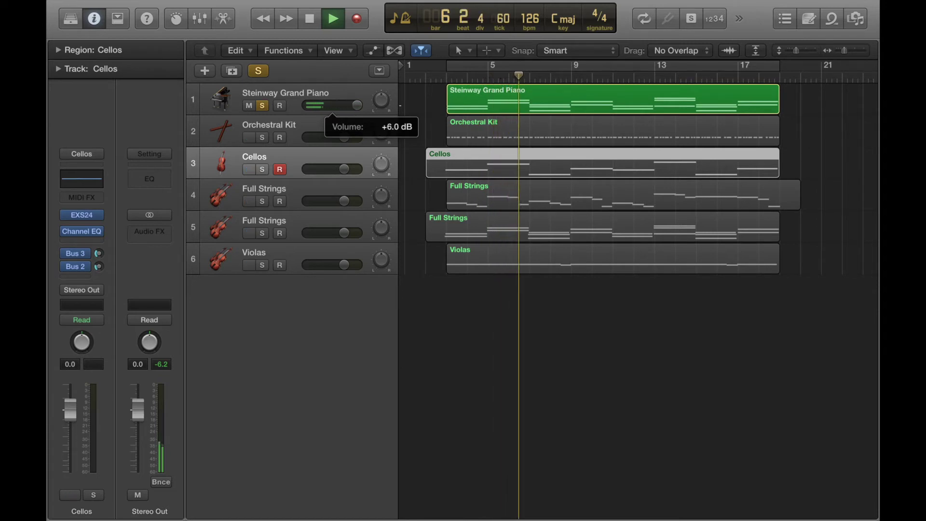
{"action": "left_click", "coordinate": [339, 90]}
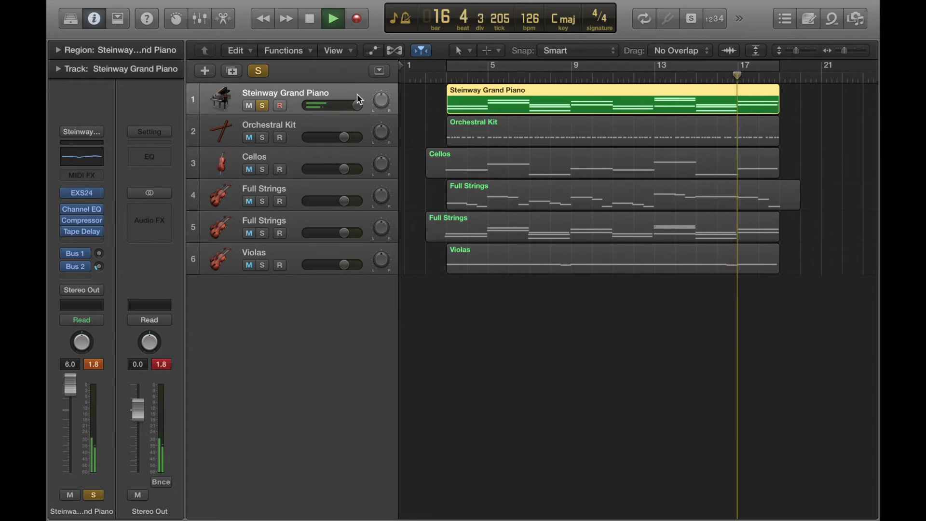
{"action": "left_click_drag", "start_coordinate": [356, 105], "coordinate": [344, 105]}
{"action": "key", "text": "space"}
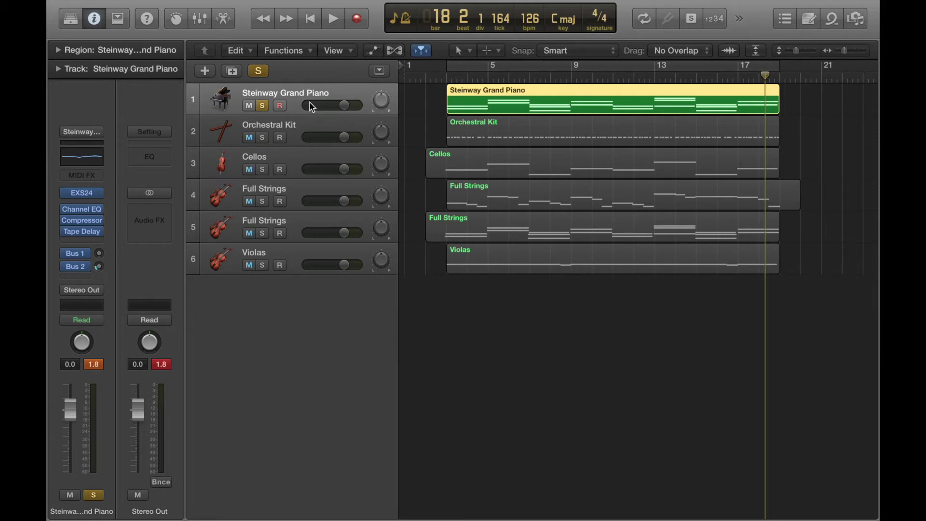
Set the Steinway Grand Piano volume to -3.0 dB and start playback from bar 2.
{"action": "left_click", "coordinate": [342, 104]}
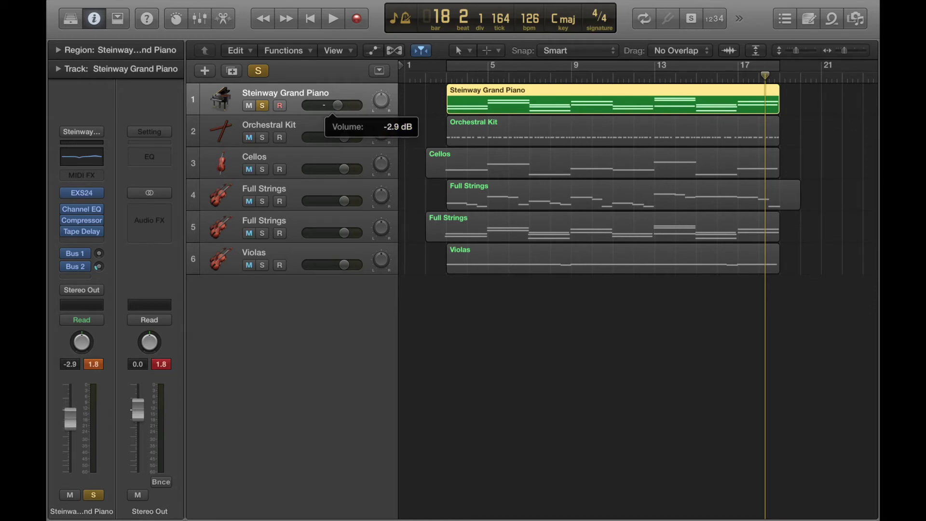
{"action": "left_click", "coordinate": [426, 77]}
{"action": "key", "text": "space"}
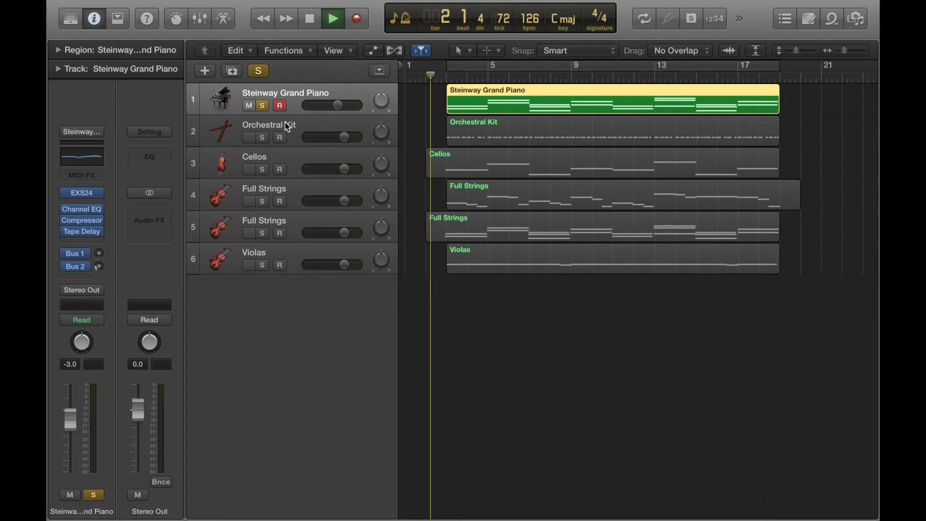
Solo the Orchestral Kit alongside the piano and lower its volume slightly.
{"action": "left_click", "coordinate": [264, 138]}
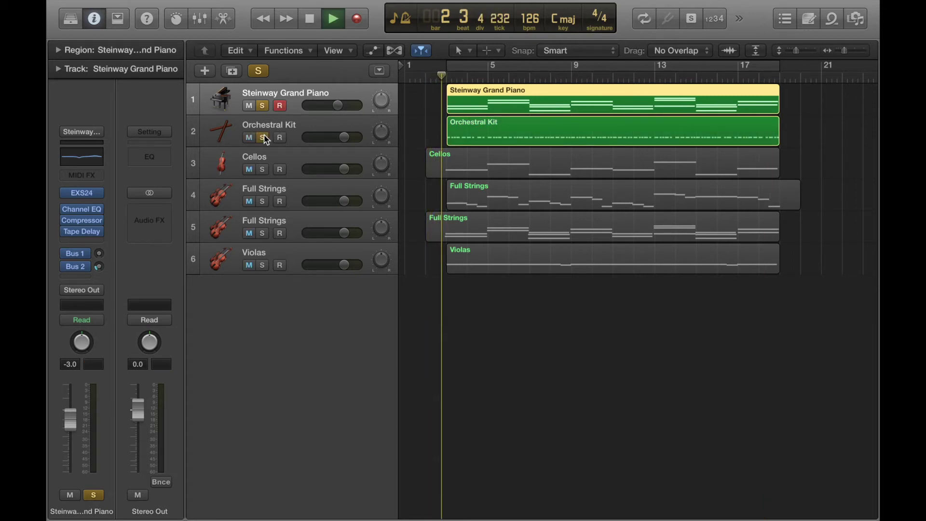
{"action": "left_click", "coordinate": [344, 143]}
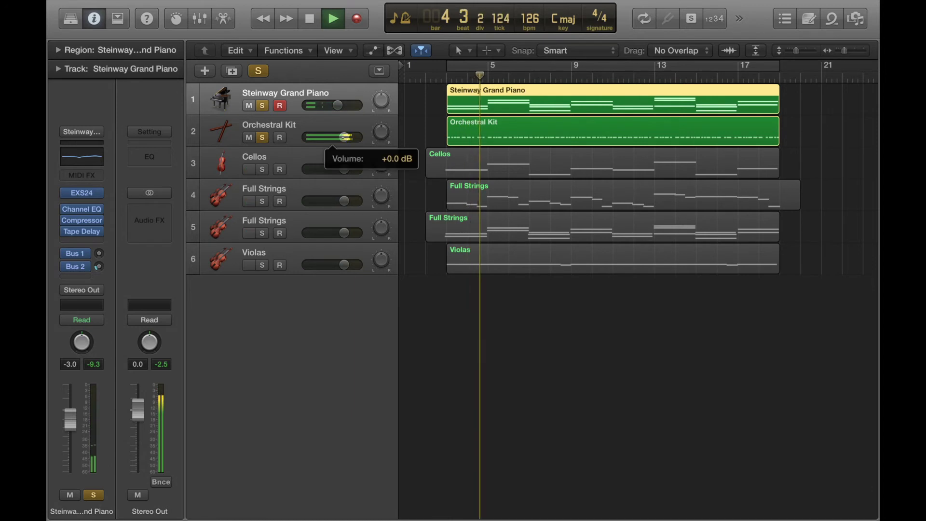
{"action": "left_click_drag", "start_coordinate": [344, 138], "coordinate": [343, 138]}
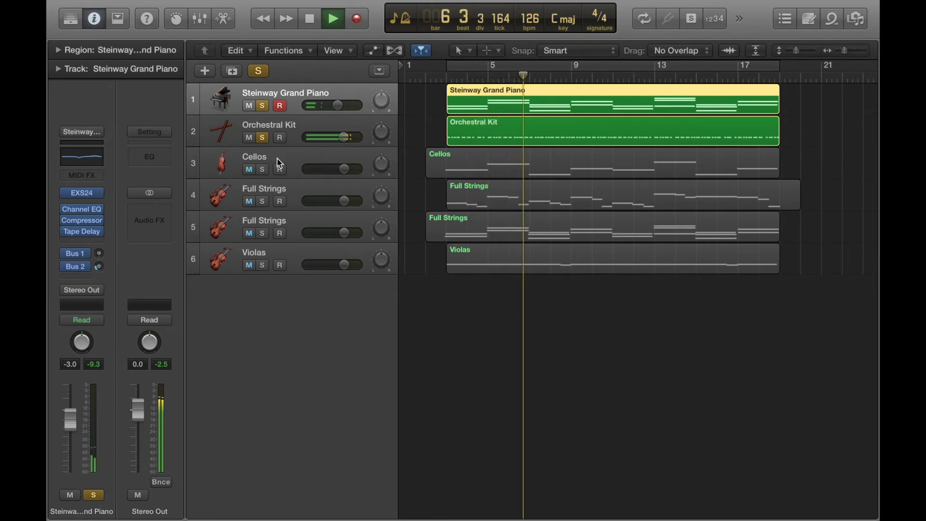
Solo the Cellos as well, and lower both the Orchestral Kit and Cellos volumes to balance them with the piano.
{"action": "left_click", "coordinate": [263, 170]}
{"action": "left_click_drag", "start_coordinate": [343, 137], "coordinate": [342, 138]}
{"action": "left_click_drag", "start_coordinate": [343, 169], "coordinate": [338, 169]}
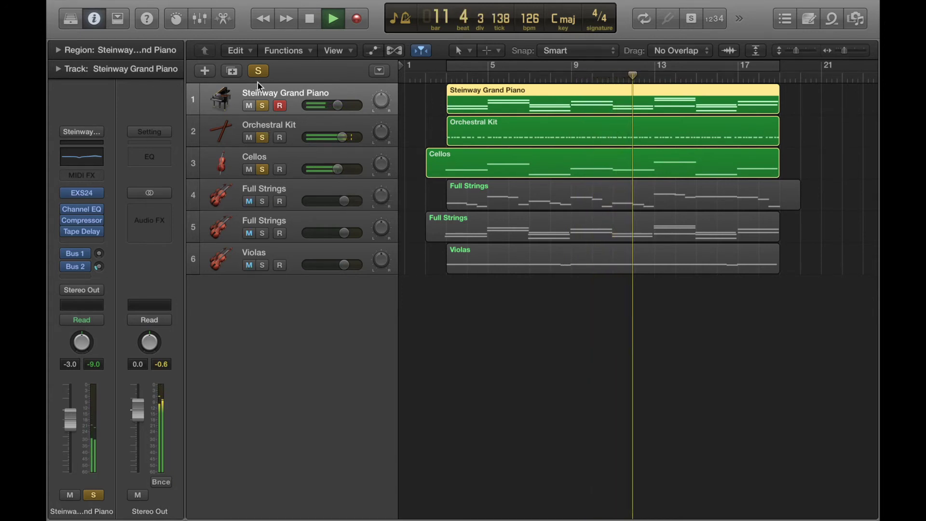
Take the piano and Orchestral Kit out of solo and solo the first Full Strings track with the Cellos.
{"action": "left_click", "coordinate": [262, 106]}
{"action": "left_click", "coordinate": [263, 138]}
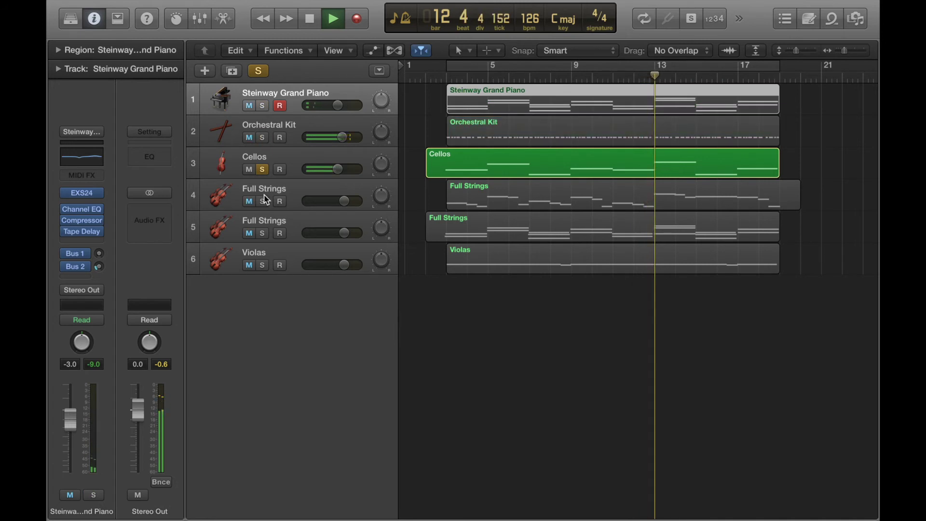
{"action": "left_click", "coordinate": [263, 202]}
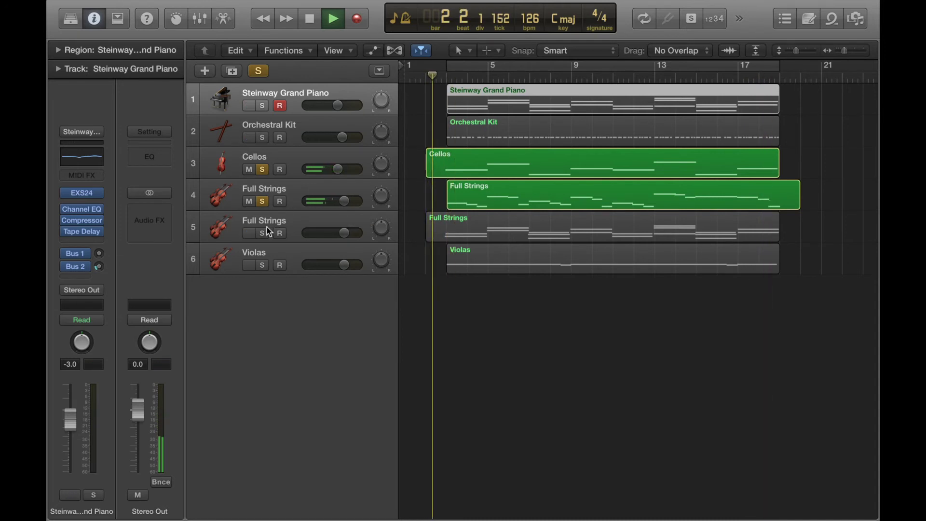
Solo the second Full Strings track and lower its volume to -1.7 dB.
{"action": "left_click", "coordinate": [262, 234]}
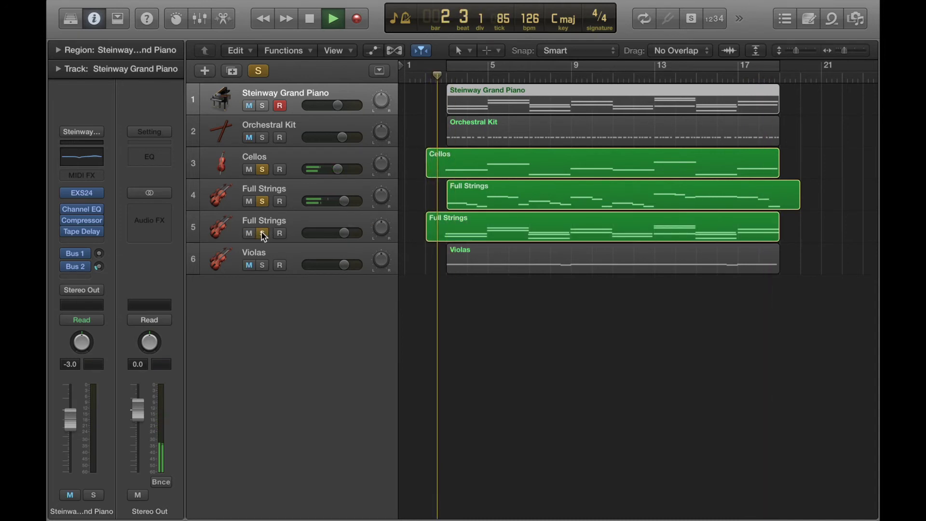
{"action": "left_click", "coordinate": [345, 233]}
{"action": "left_click_drag", "start_coordinate": [344, 234], "coordinate": [340, 234]}
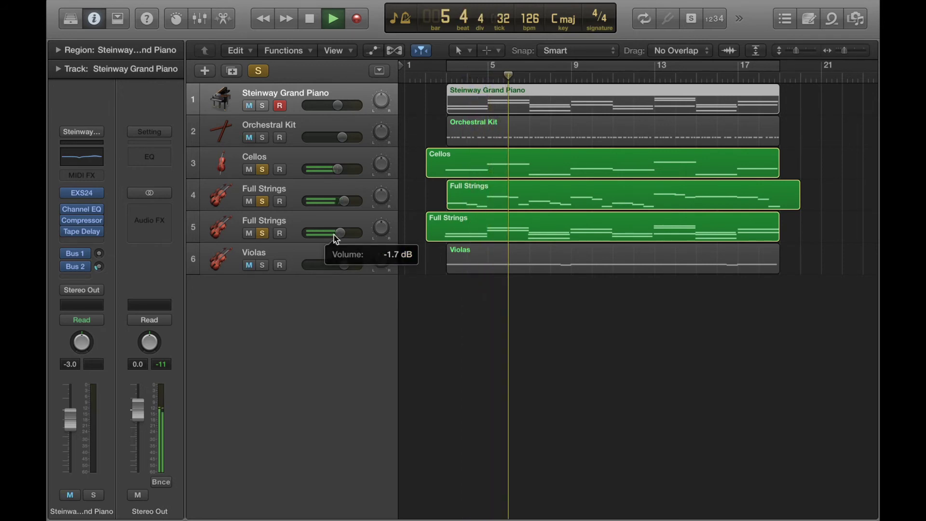
Solo the Violas and balance the strings during playback, with Violas at +3.0 dB and the second Full Strings track at -2.1 dB.
{"action": "left_click", "coordinate": [262, 264]}
{"action": "mouse_move", "coordinate": [345, 266]}
{"action": "left_mouse_down"}
{"action": "mouse_move", "coordinate": [322, 266]}
{"action": "mouse_move", "coordinate": [350, 265]}
{"action": "left_mouse_up"}
{"action": "left_click_drag", "start_coordinate": [340, 233], "coordinate": [339, 233]}
{"action": "left_click_drag", "start_coordinate": [351, 264], "coordinate": [350, 264]}
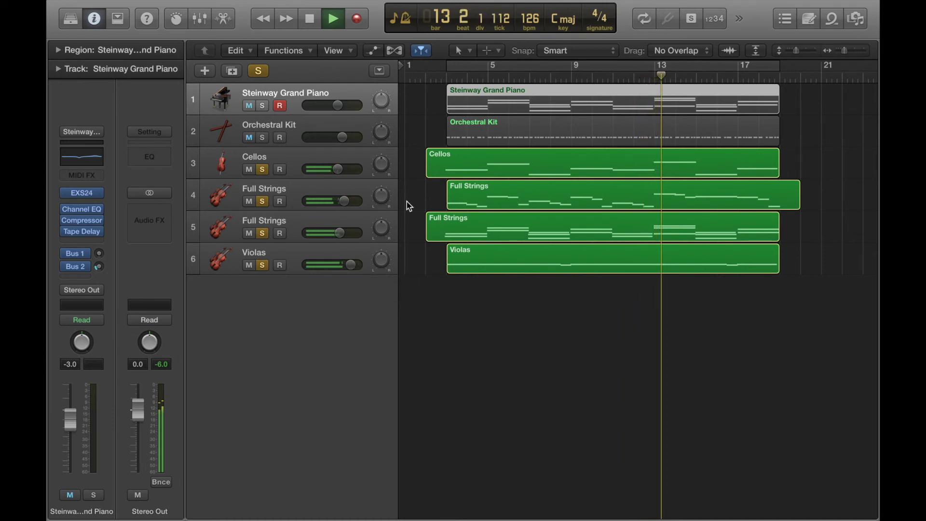
{"action": "left_click", "coordinate": [439, 77]}
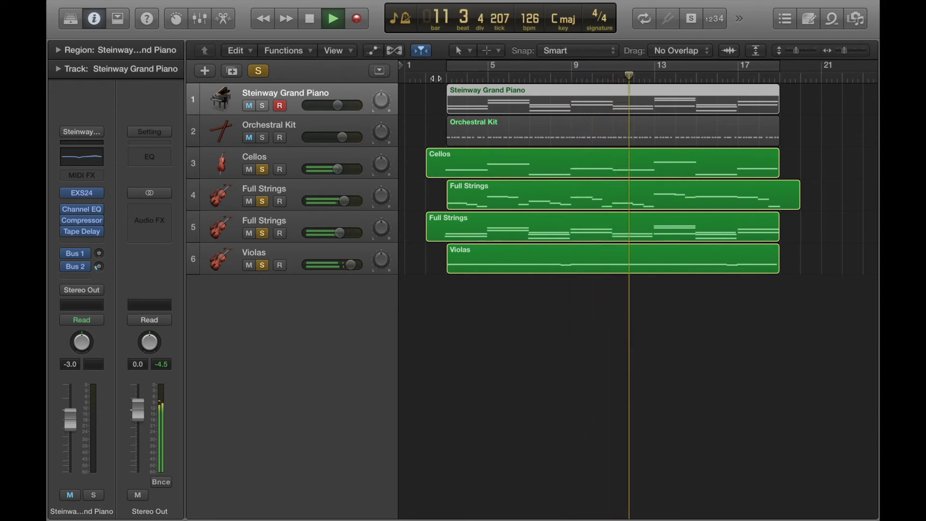
{"action": "key", "text": "space"}
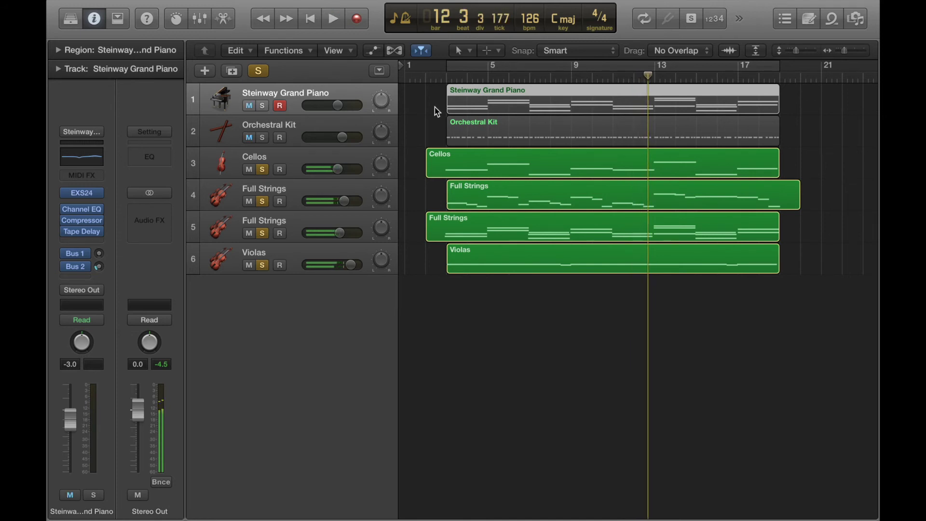
Rename the second Full Strings track as Full Strings II.
{"action": "left_click", "coordinate": [271, 219]}
{"action": "double_click", "coordinate": [271, 219]}
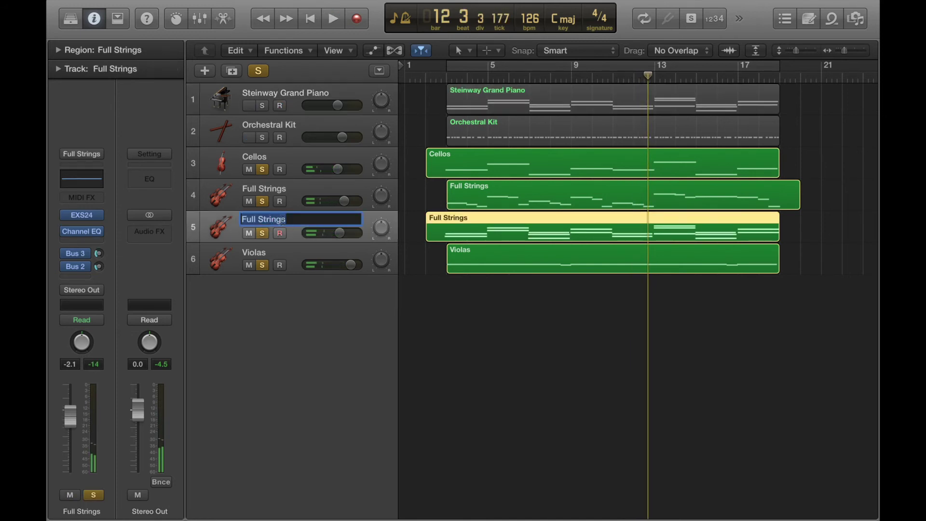
{"action": "type", "text": "II"}
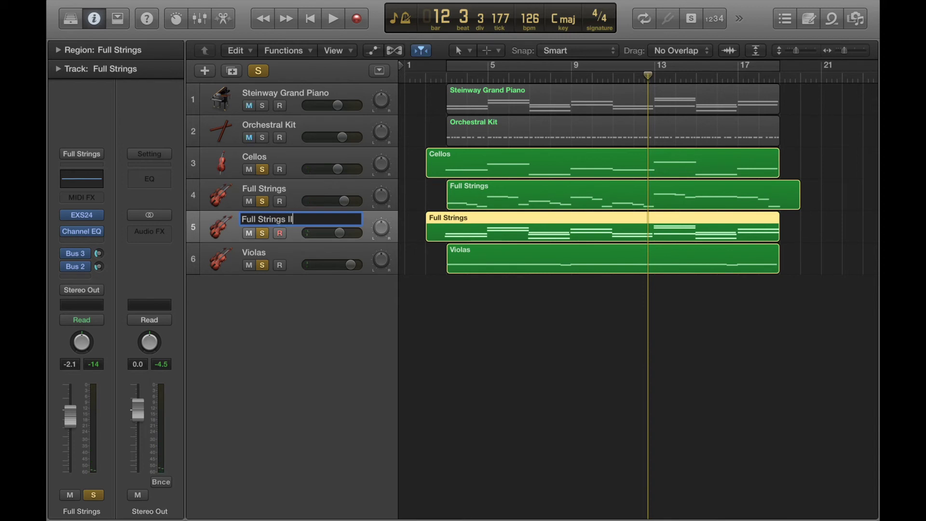
{"action": "key", "text": "Return"}
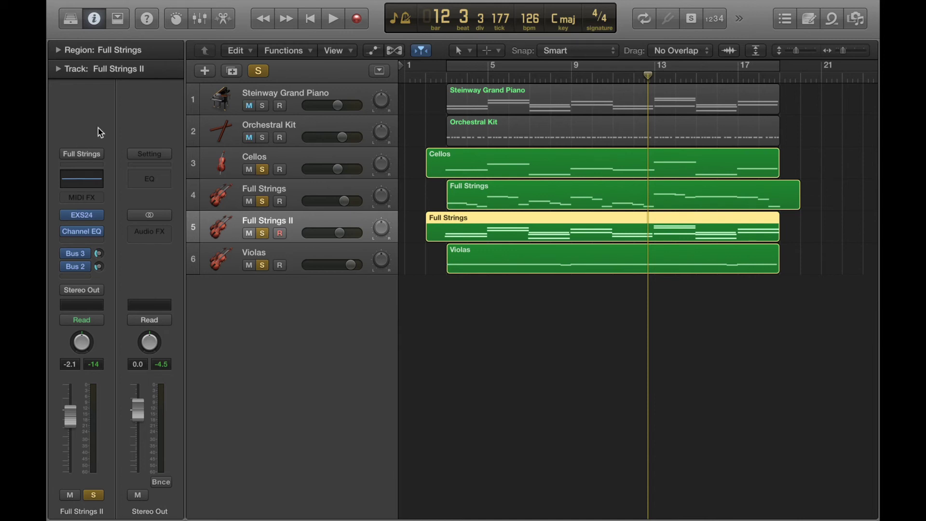
Clear all track solos and mute all six tracks.
{"action": "left_click", "coordinate": [260, 73]}
{"action": "left_click", "coordinate": [249, 106]}
{"action": "left_click", "coordinate": [249, 138]}
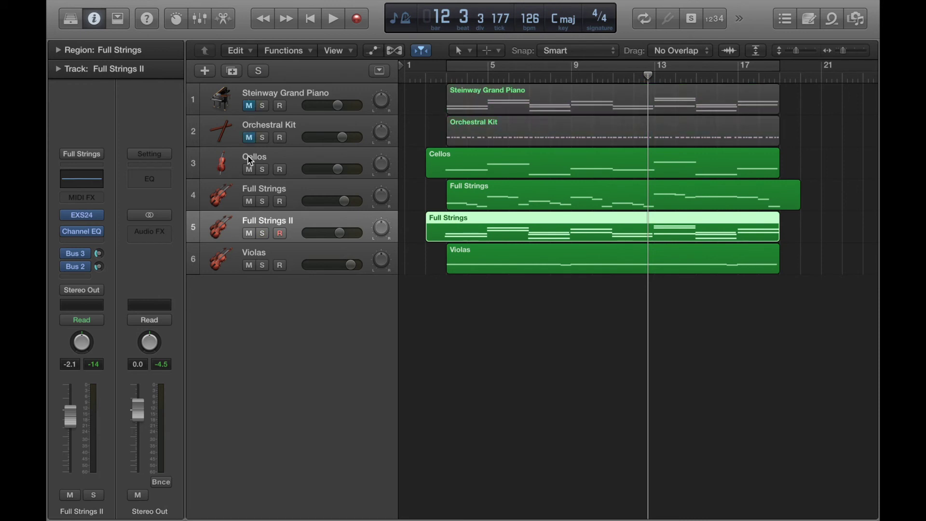
{"action": "left_click", "coordinate": [249, 170]}
{"action": "left_click", "coordinate": [249, 201]}
{"action": "left_click", "coordinate": [250, 234]}
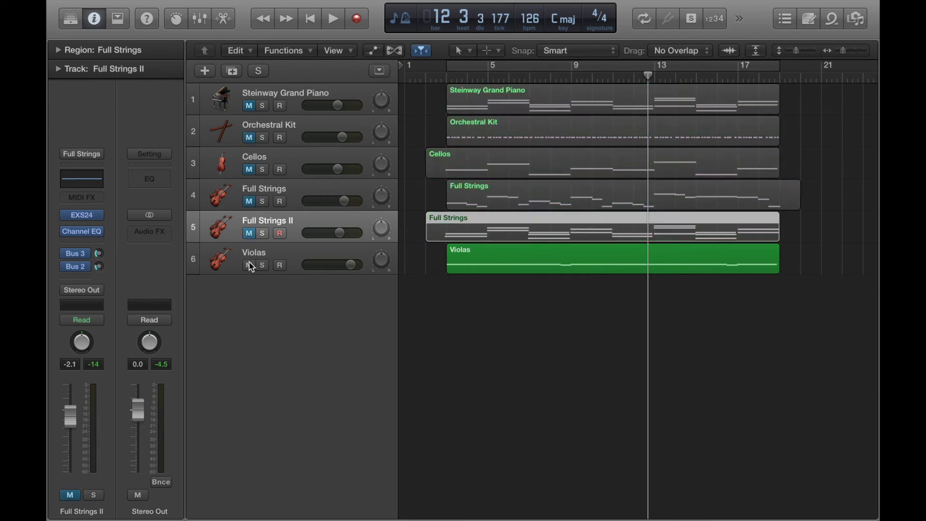
{"action": "left_click", "coordinate": [248, 265]}
Add a software instrument track below Violas with the plucked synthesizer patch Plucked Metallic Strings, and lower its volume to -9.0 dB.
{"action": "left_click", "coordinate": [292, 253]}
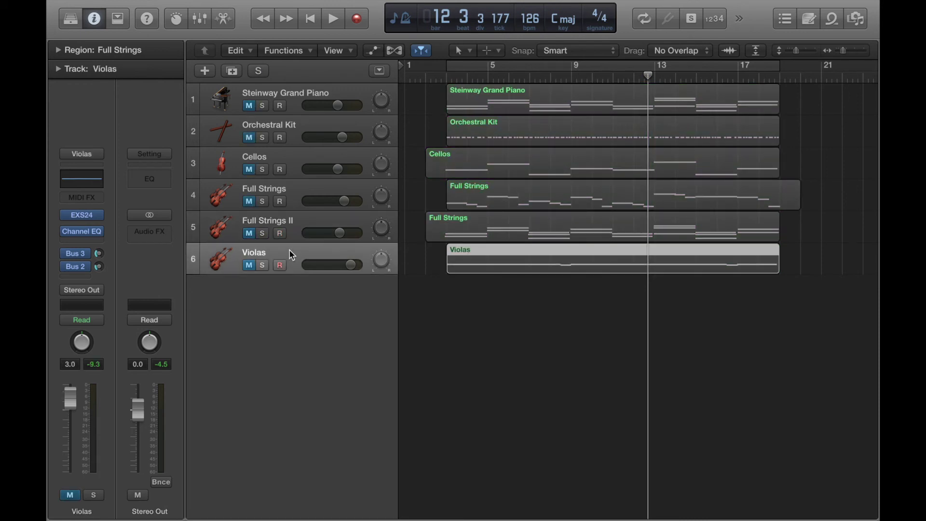
{"action": "left_click", "coordinate": [204, 72]}
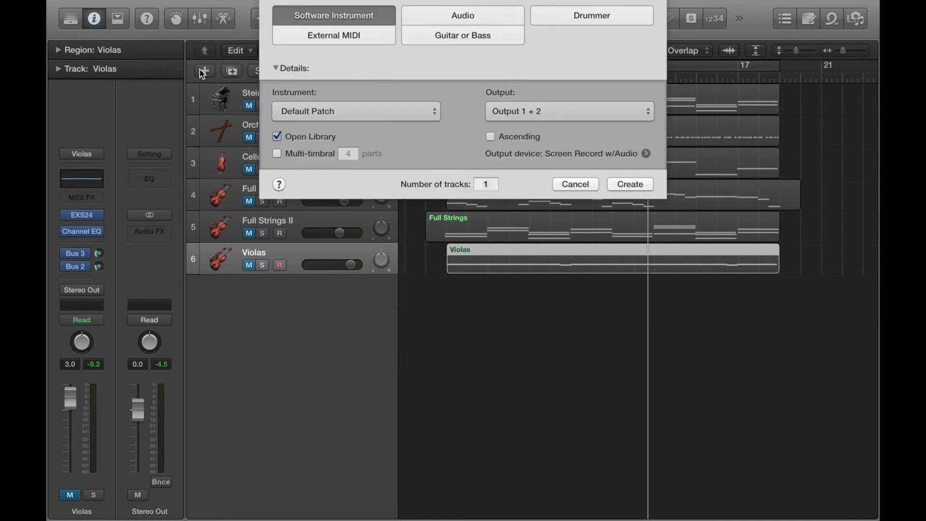
{"action": "key", "text": "Return"}
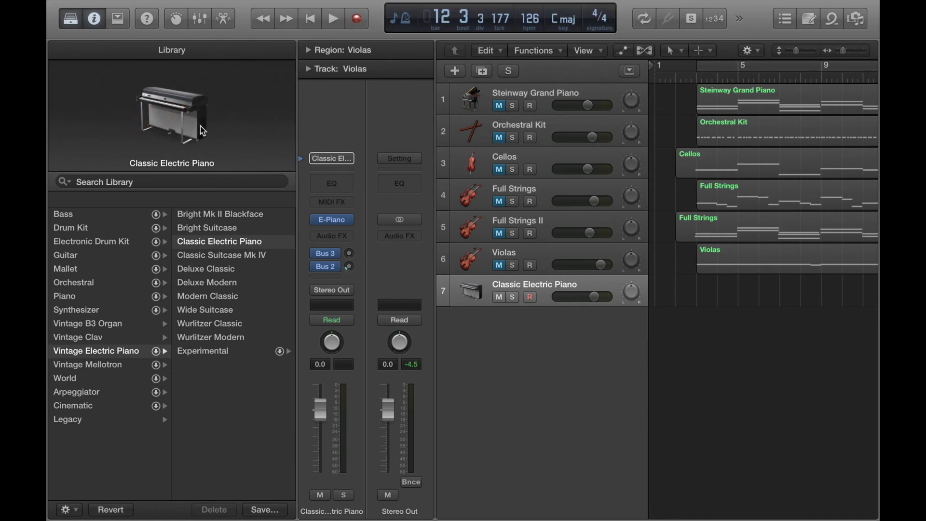
{"action": "left_click", "coordinate": [80, 311]}
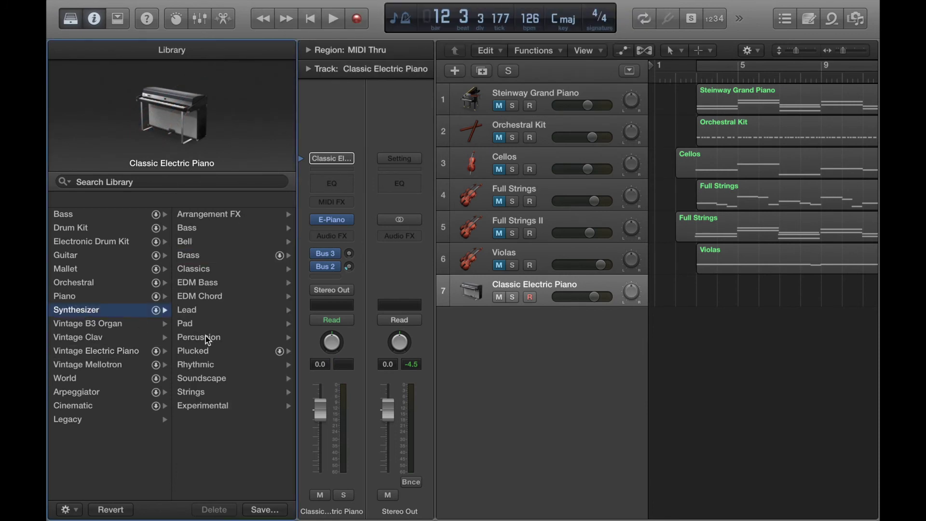
{"action": "left_click", "coordinate": [218, 350]}
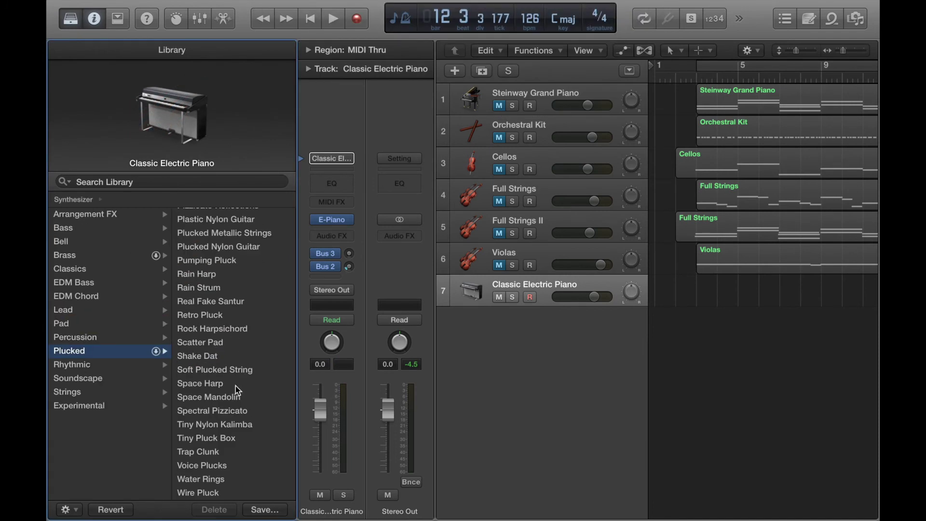
{"action": "left_click", "coordinate": [202, 232]}
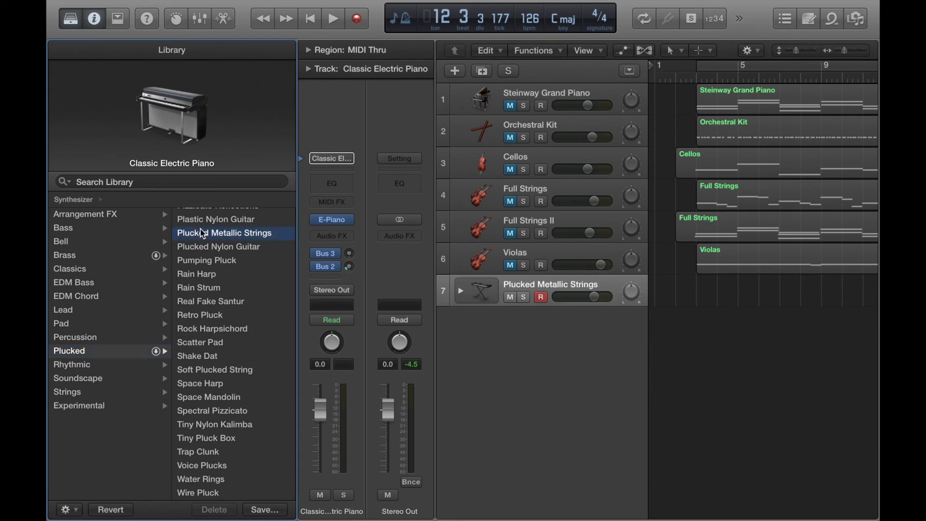
{"action": "key", "text": "y"}
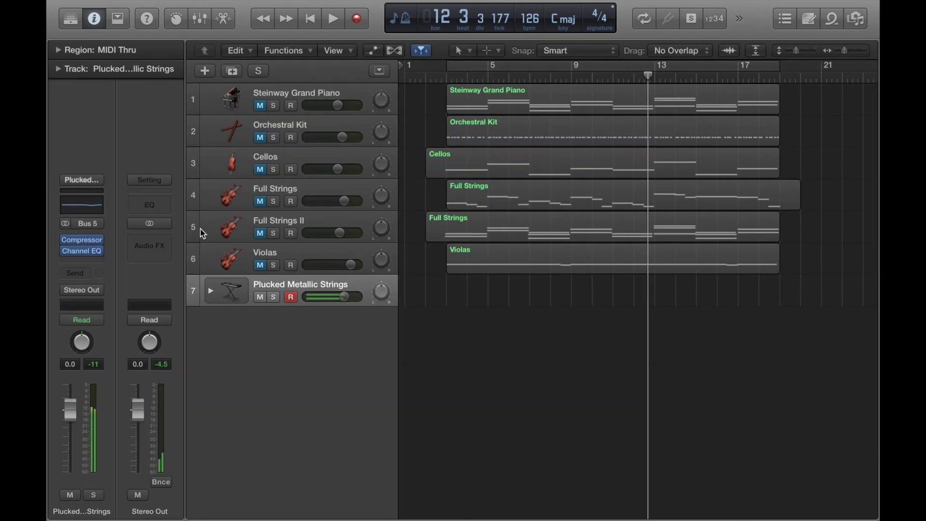
{"action": "left_click", "coordinate": [344, 297]}
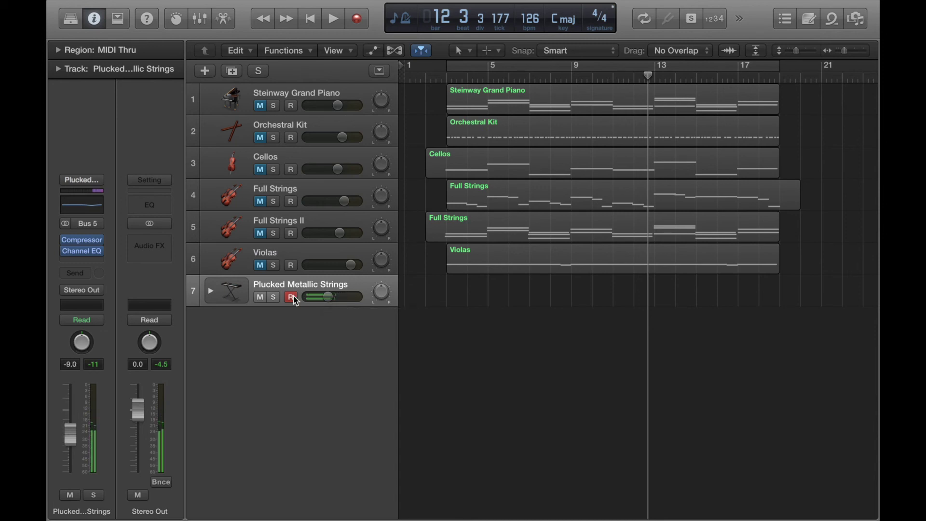
Record the Plucked Metallic Strings part from the project start to past bar 19, and mute the track.
{"action": "key", "text": "Return"}
{"action": "key", "text": "r"}
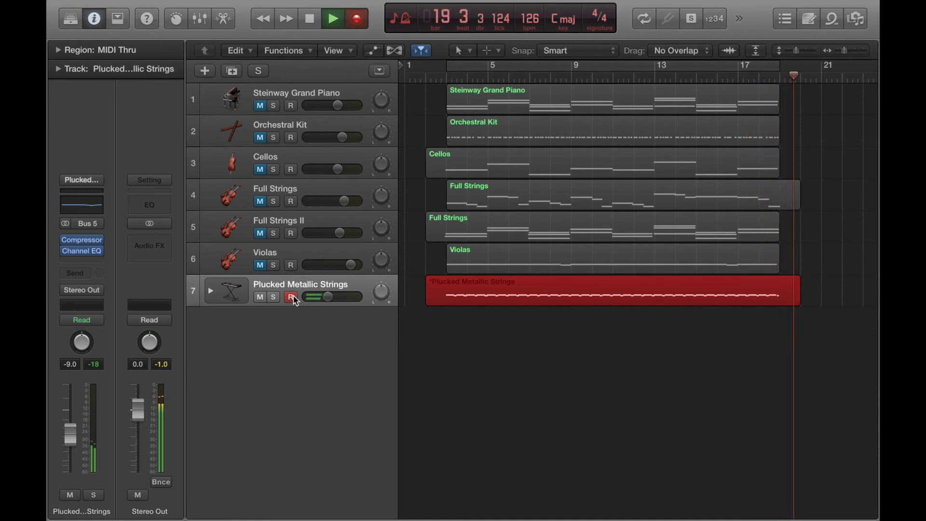
{"action": "key", "text": "space"}
{"action": "key", "text": "Return"}
{"action": "left_click", "coordinate": [261, 297]}
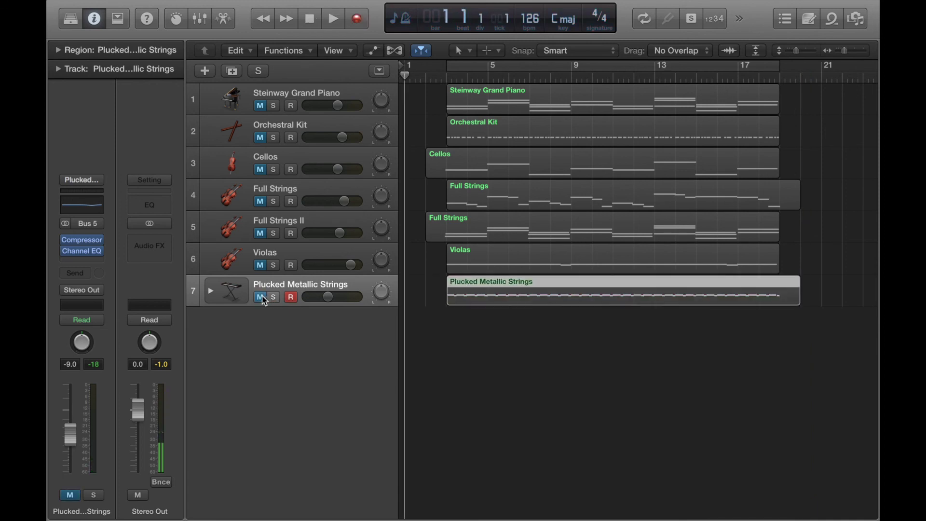
Duplicate the Plucked Metallic Strings track and load the orchestral brass patch French Horns on the new track.
{"action": "left_click", "coordinate": [235, 72]}
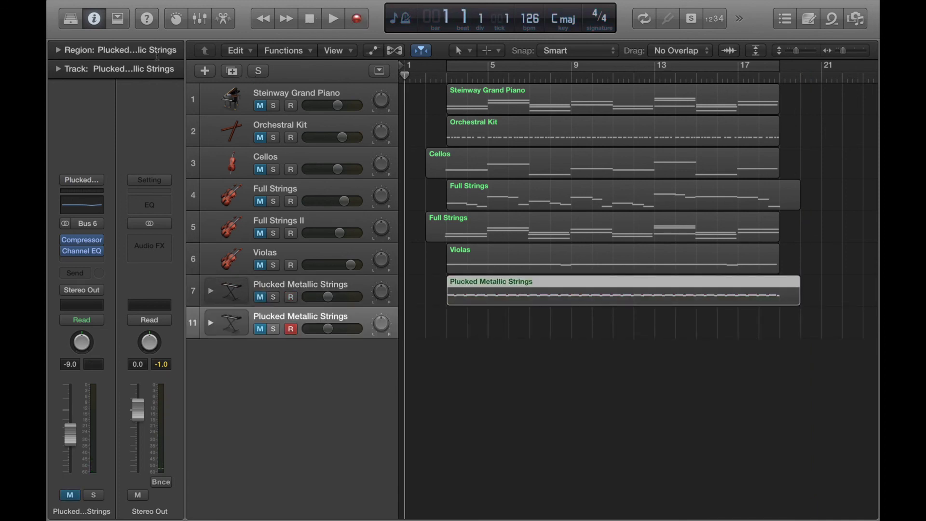
{"action": "key", "text": "y"}
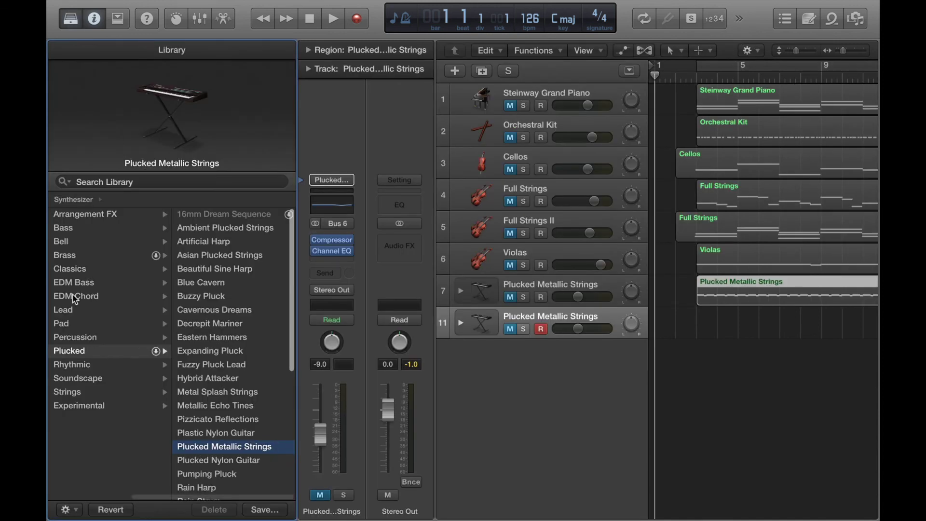
{"action": "left_click", "coordinate": [68, 202]}
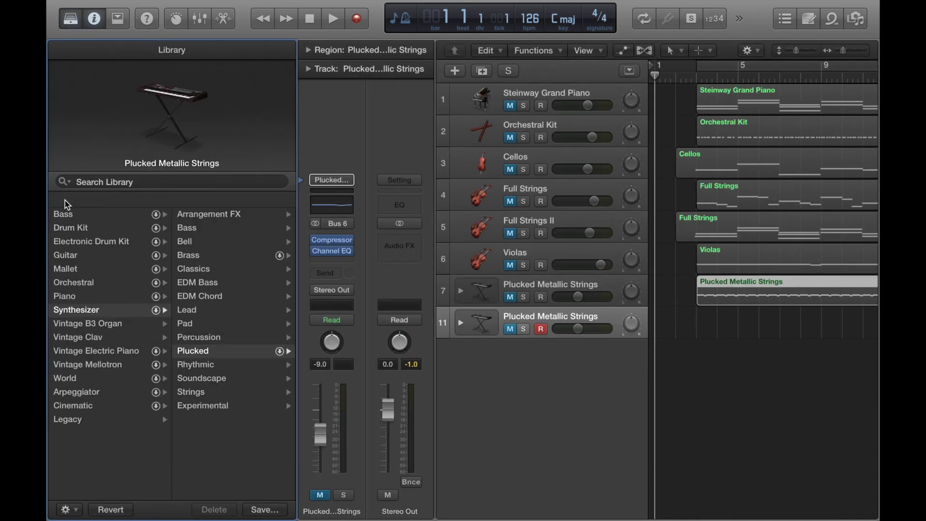
{"action": "left_click", "coordinate": [81, 284]}
{"action": "left_click", "coordinate": [188, 214]}
{"action": "left_click", "coordinate": [217, 228]}
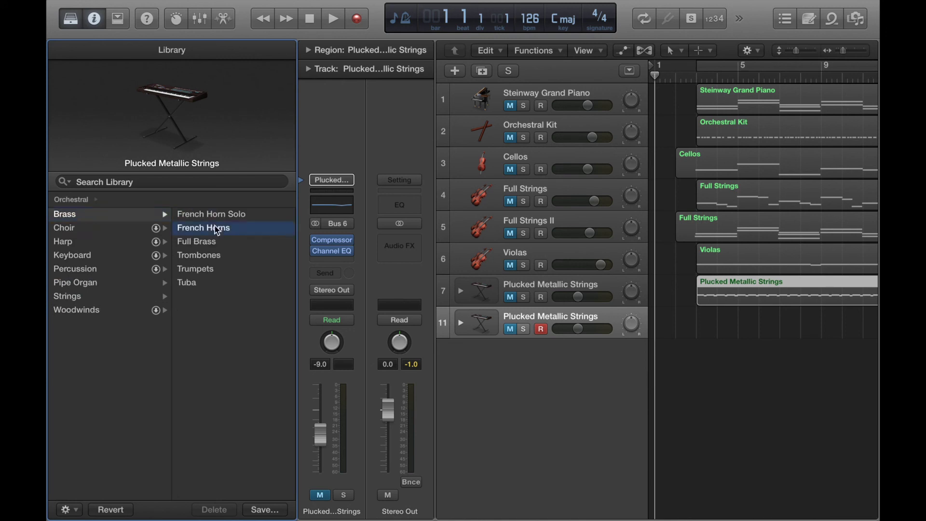
{"action": "key", "text": "y"}
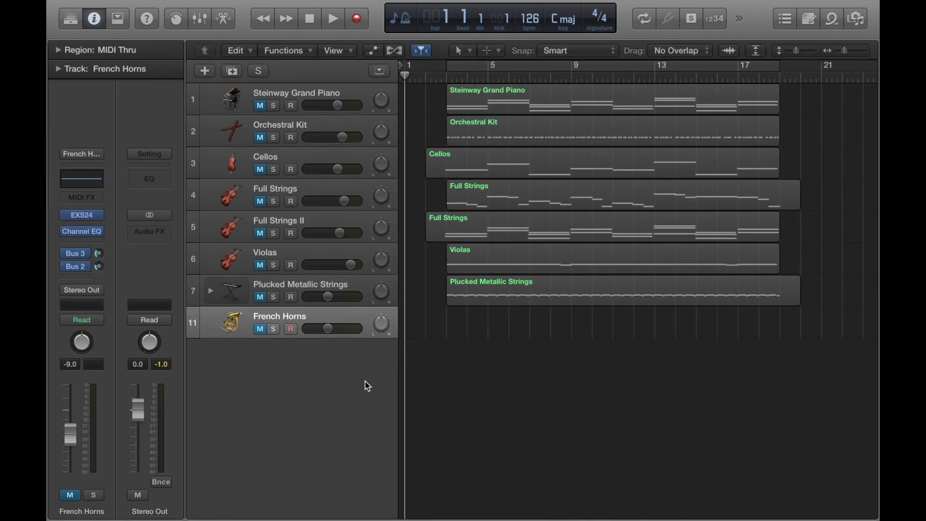
Unmute the French Horns track at a volume of -2.5 dB and start recording its part from the project start.
{"action": "left_click", "coordinate": [328, 328]}
{"action": "left_click_drag", "start_coordinate": [338, 328], "coordinate": [362, 334]}
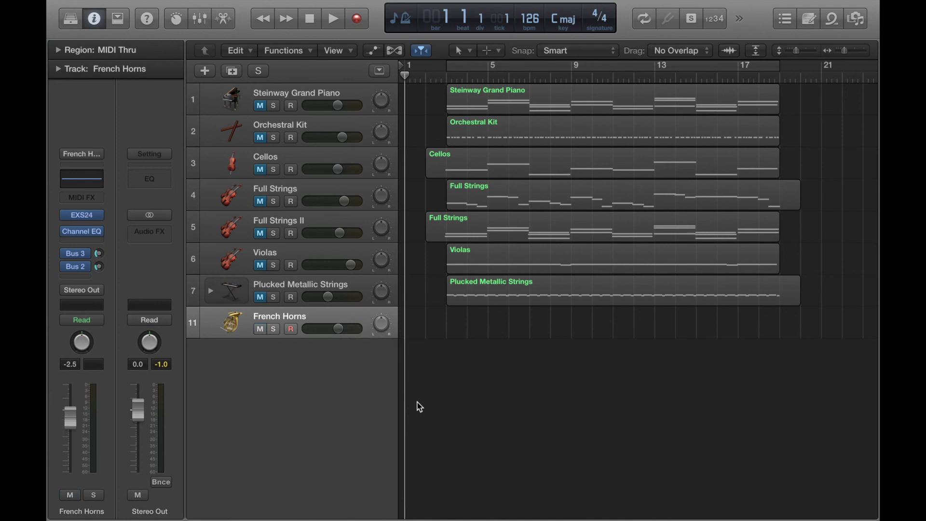
{"action": "key", "text": "r"}
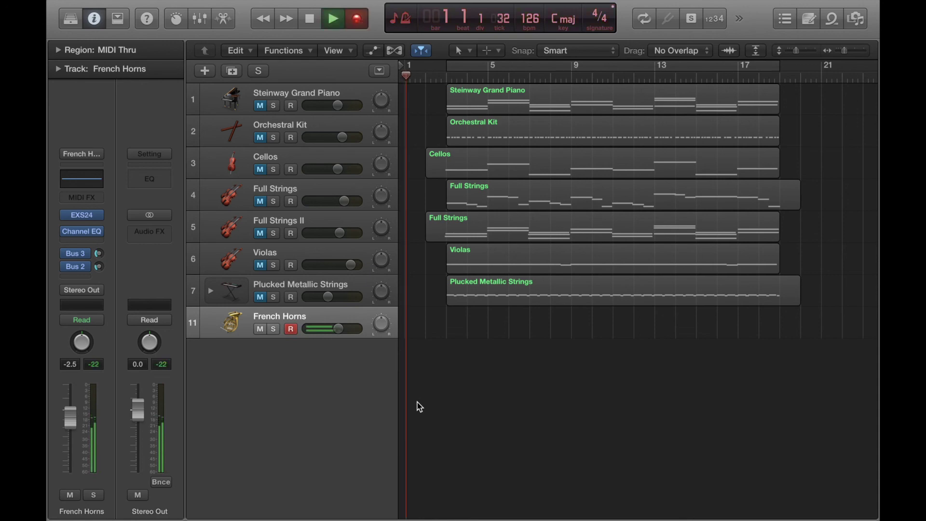